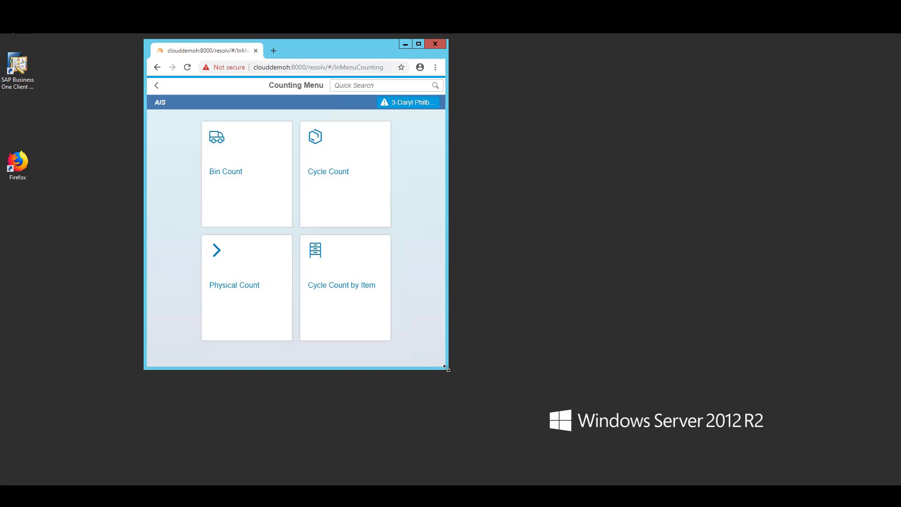
# Step: Resize the browser window, then maximize it so the Counting Menu fills the screen
pyautogui.moveTo(446, 369); pyautogui.dragTo(221, 402)
pyautogui.click(338, 44)
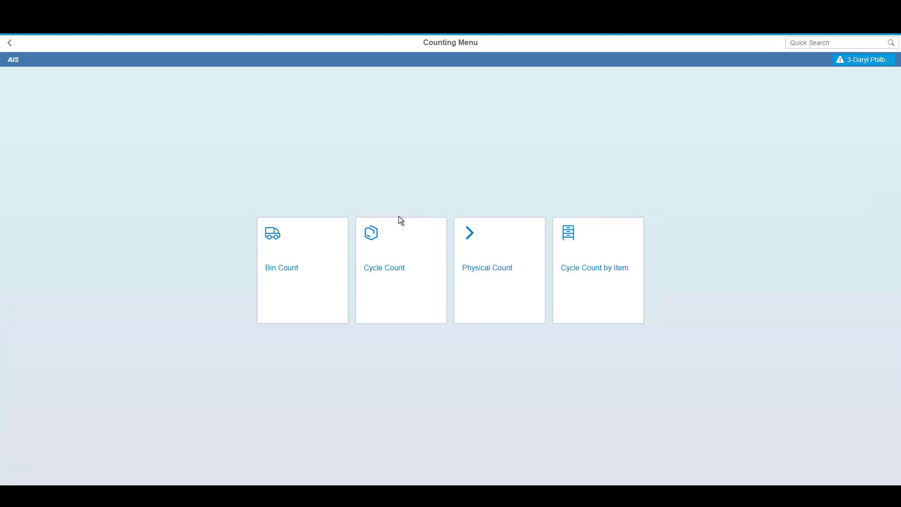
# Step: Start a bin count for bin 05-A1-010-L1-004 and add item 107790
pyautogui.click(303, 276)
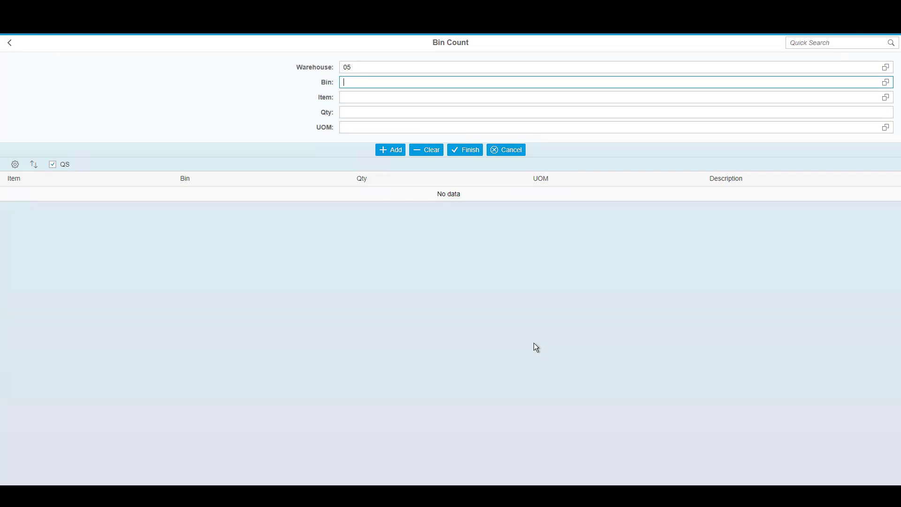
pyautogui.write('05-A1-010-L1-004')
pyautogui.press('Return')
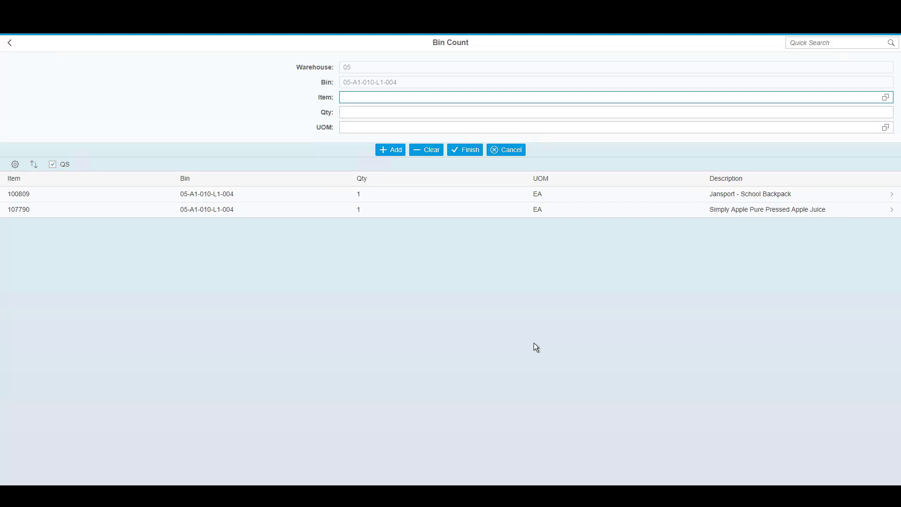
pyautogui.write('107790')
pyautogui.press('Return')
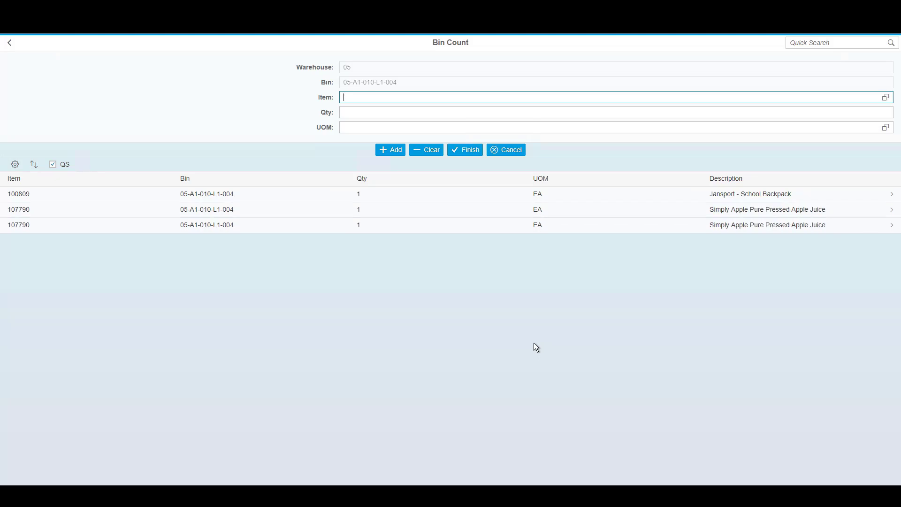
# Step: Change the School Backpack line's quantity to 6 and post the bin count
pyautogui.click(378, 202)
pyautogui.click(413, 131)
pyautogui.click(496, 281)
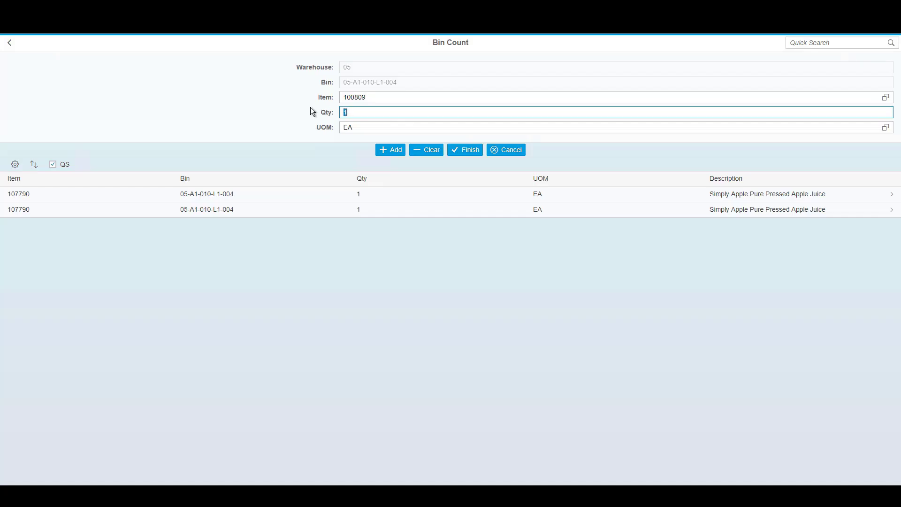
pyautogui.write('6')
pyautogui.press('Return')
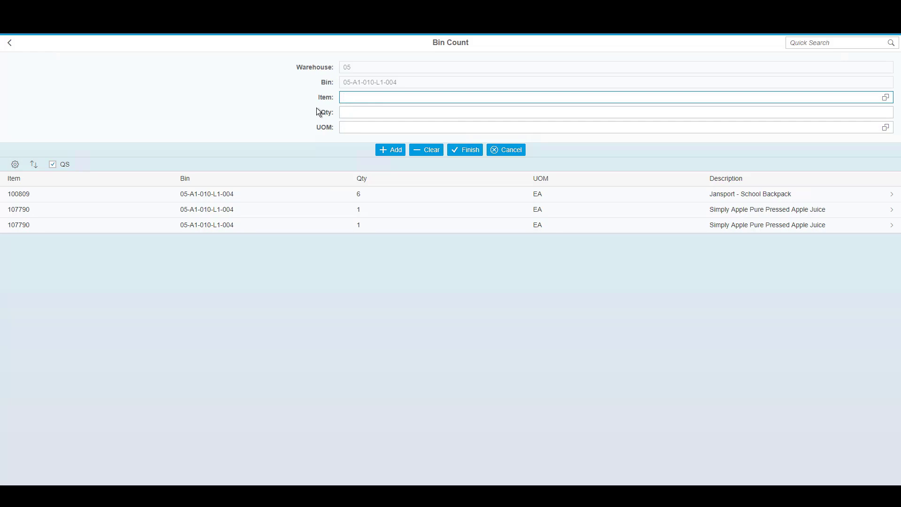
pyautogui.click(462, 156)
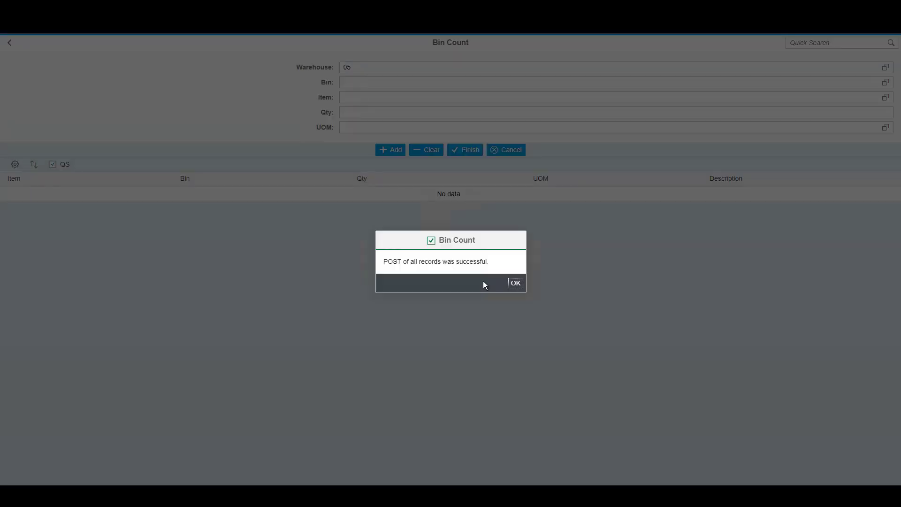
# Step: Dismiss the bin count success message, begin a cycle count for bin 05-A1-010-L1-001, and list due items
pyautogui.press('Return')
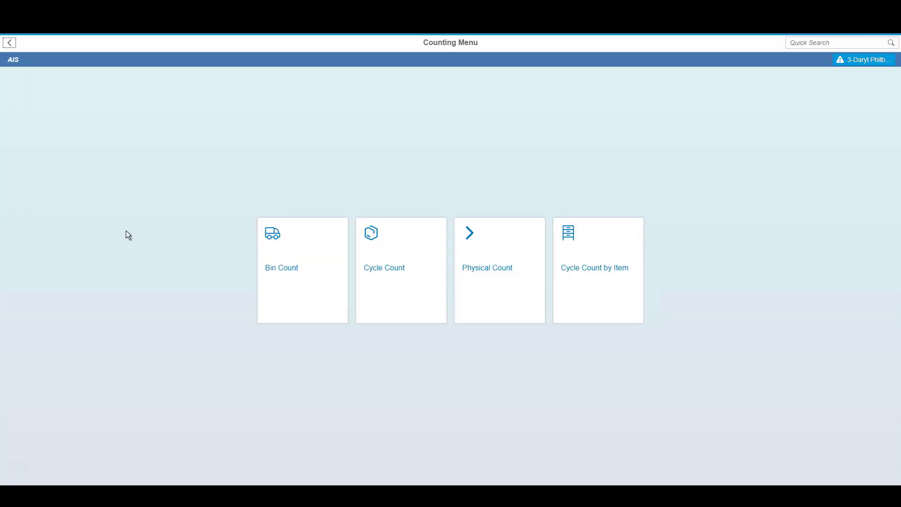
pyautogui.click(397, 282)
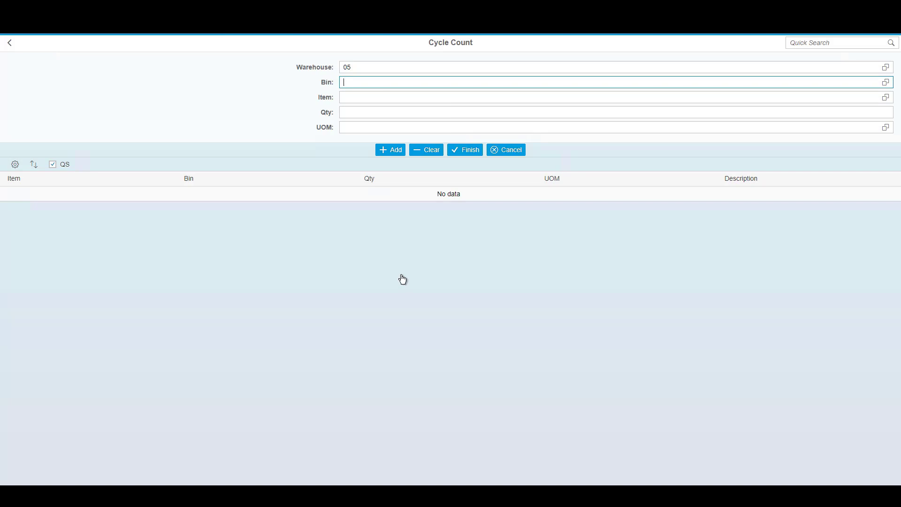
pyautogui.write('05-A1-010-L1-001')
pyautogui.press('Return')
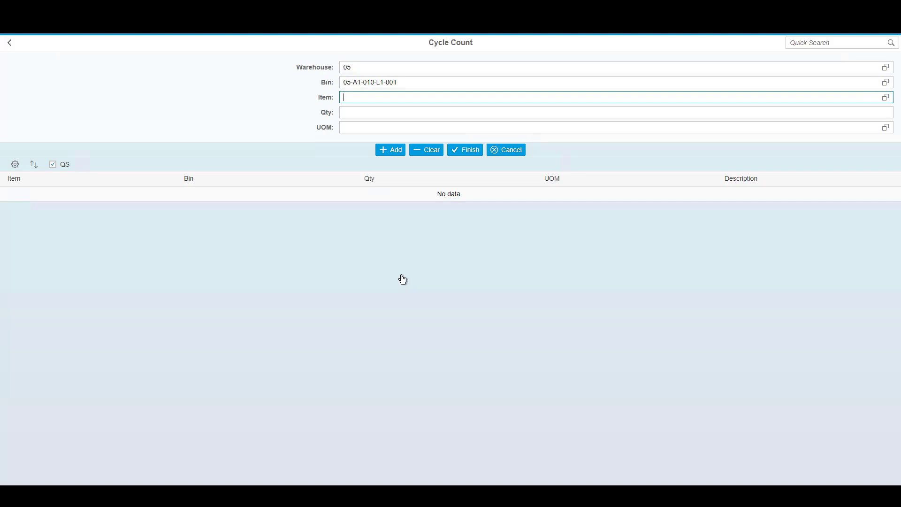
pyautogui.click(886, 97)
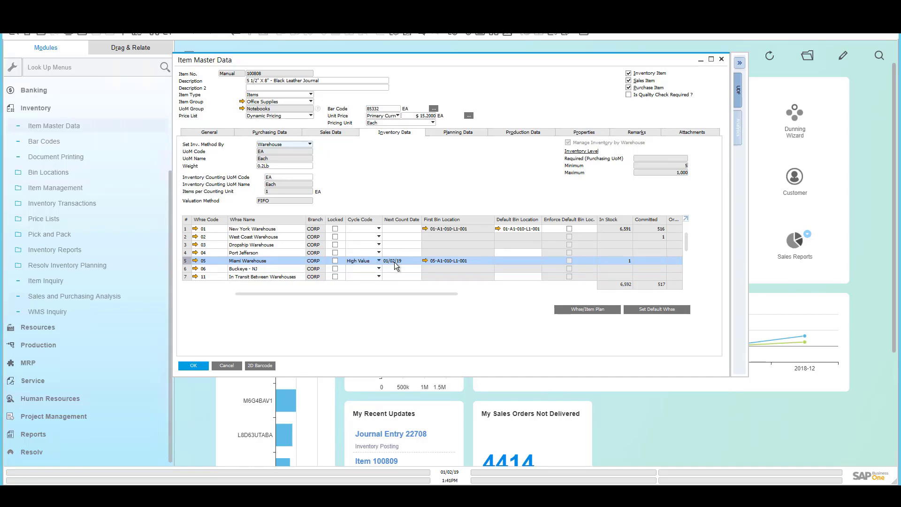
# Step: Set the High Value cycle code for Miami Warehouse to recur Weekly
pyautogui.click(378, 261)
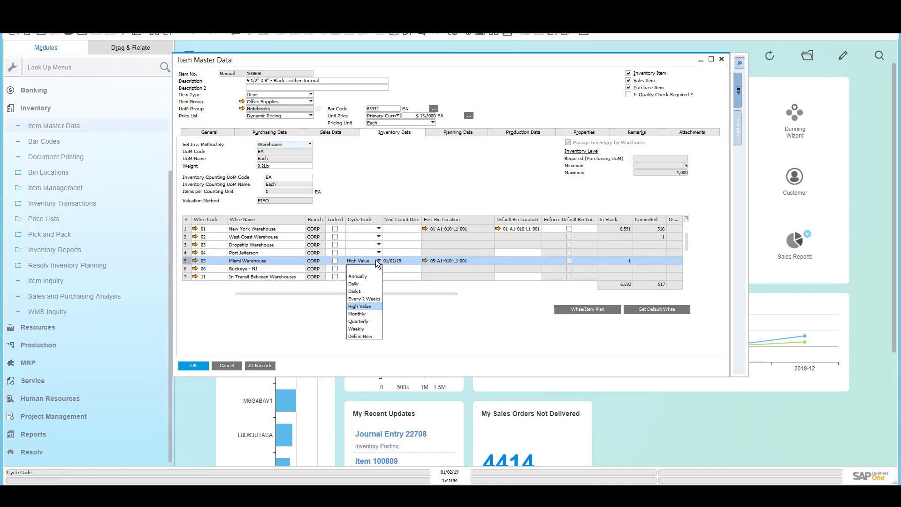
pyautogui.click(359, 306)
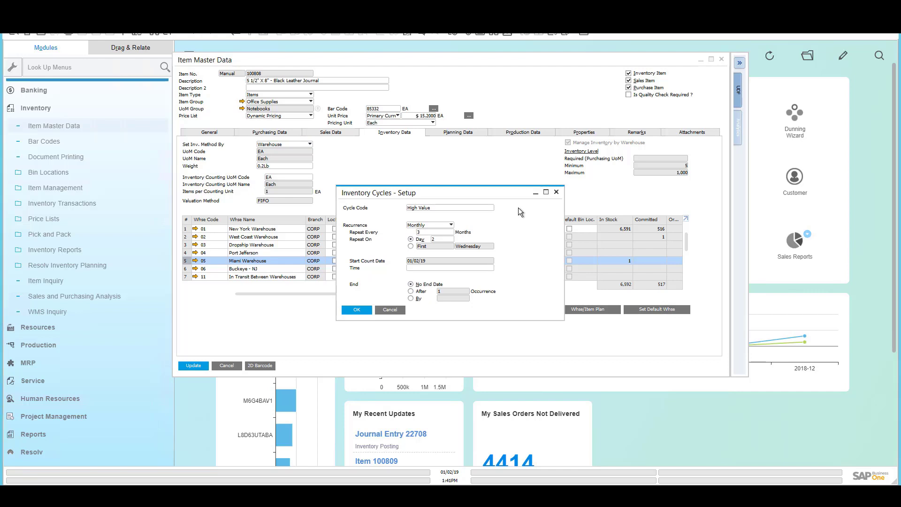
pyautogui.click(449, 229)
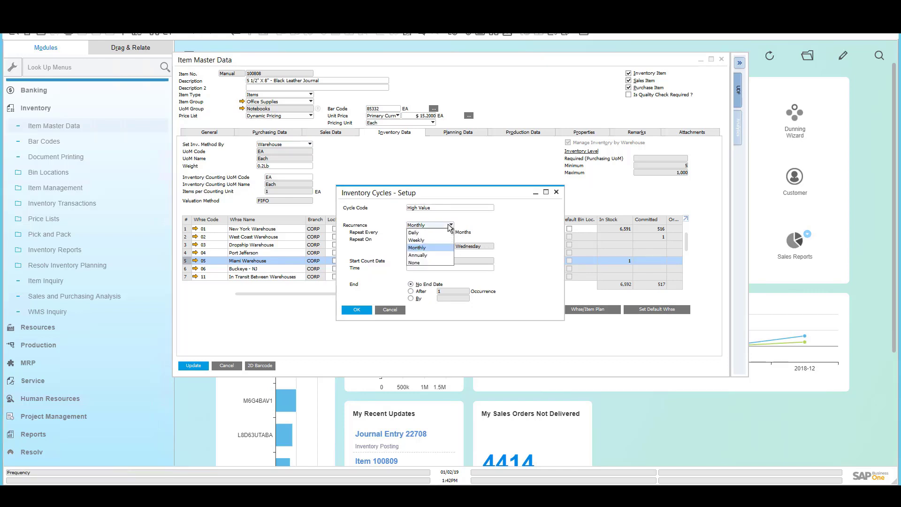
pyautogui.click(449, 240)
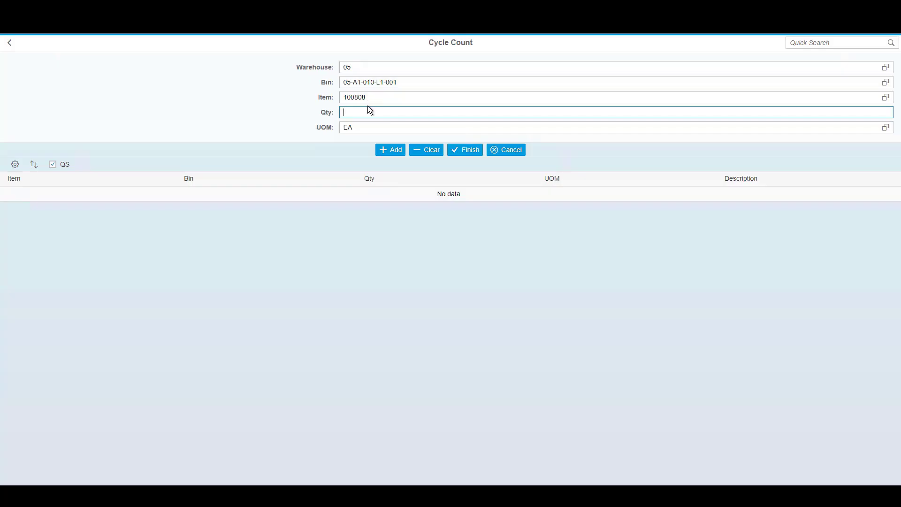
# Step: Count 1 of item 100808, add another 100808 line, and dismiss the not-ready error
pyautogui.write('1')
pyautogui.press('Return')
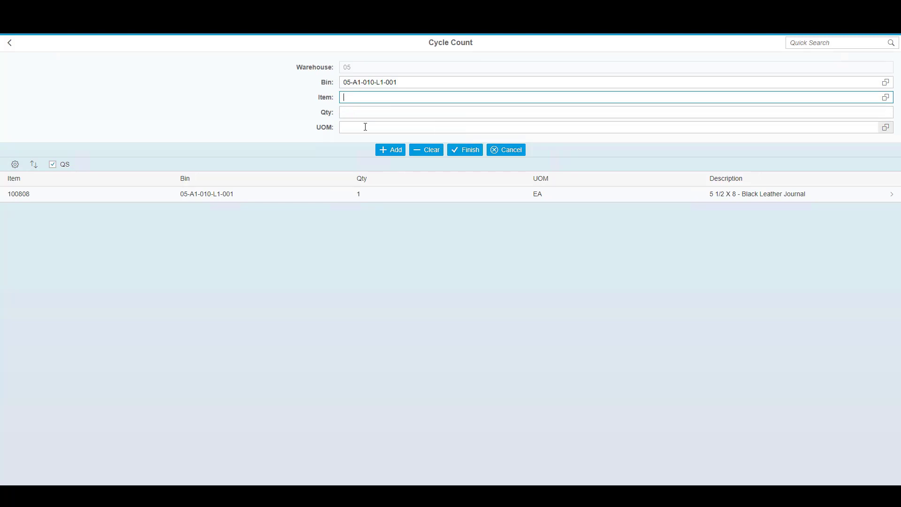
pyautogui.write('100808')
pyautogui.press('Return')
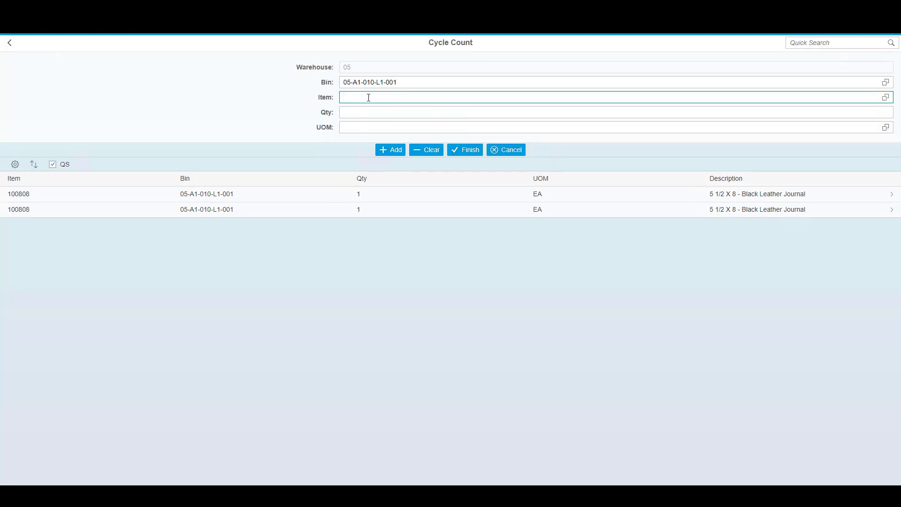
pyautogui.write('100808')
pyautogui.press('Return')
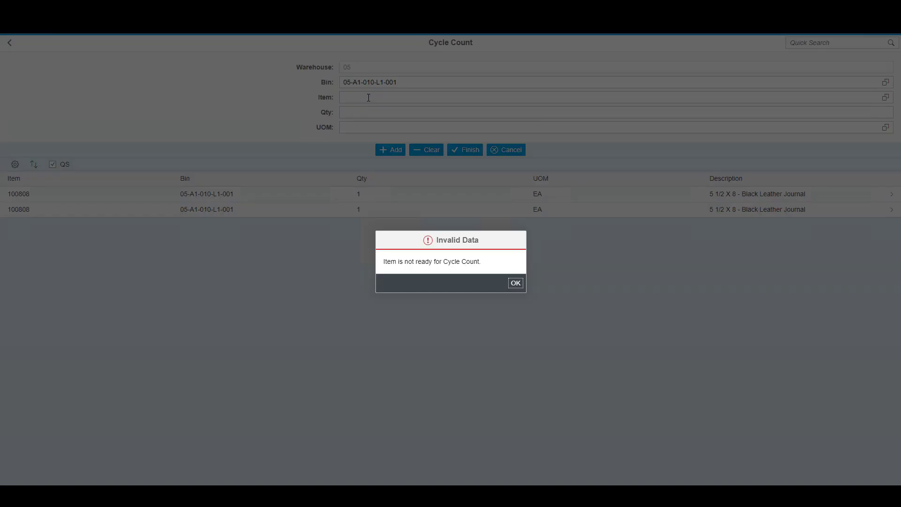
pyautogui.click(515, 283)
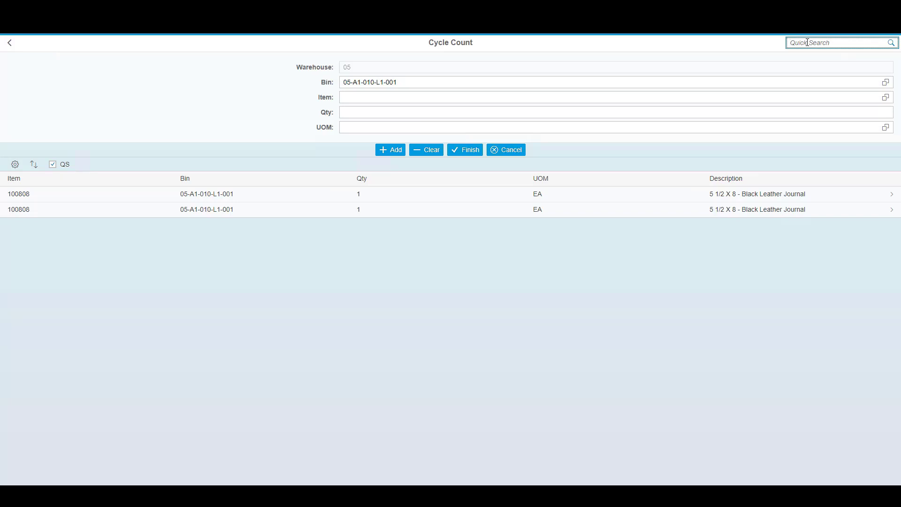
# Step: Review item 160147's bin quantities, serial/batch info and description, enlarging then closing its photo
pyautogui.write('160147')
pyautogui.press('Return')
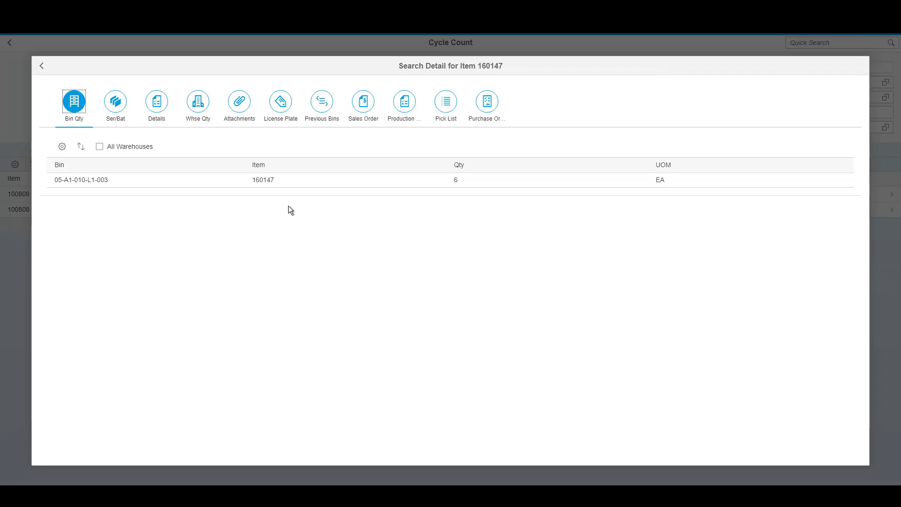
pyautogui.click(99, 147)
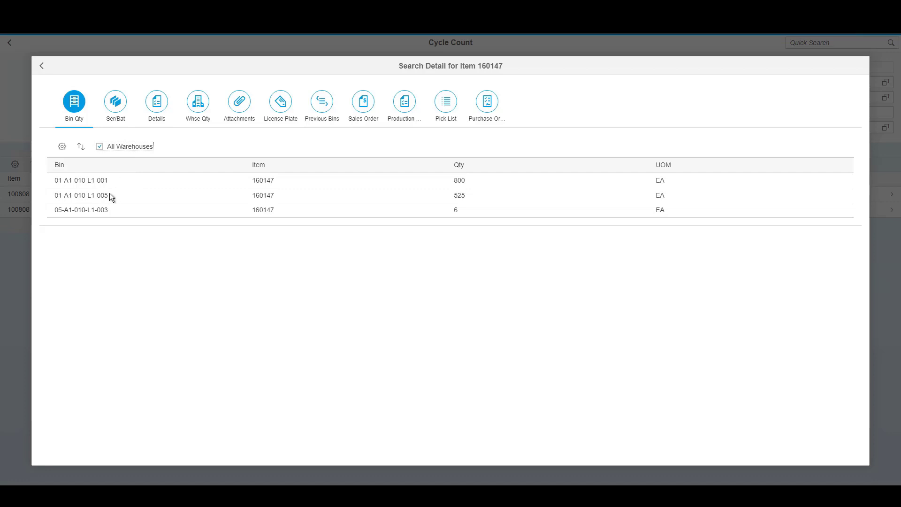
pyautogui.click(117, 108)
pyautogui.click(157, 104)
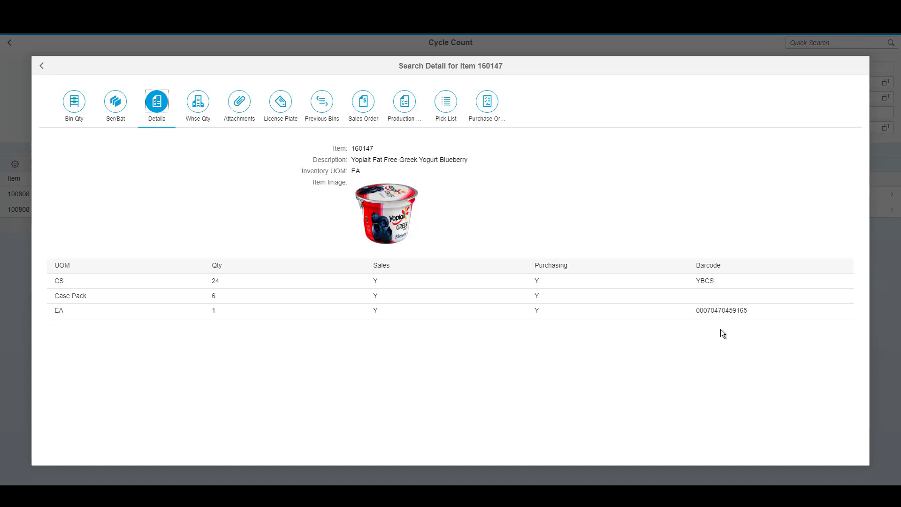
pyautogui.click(398, 222)
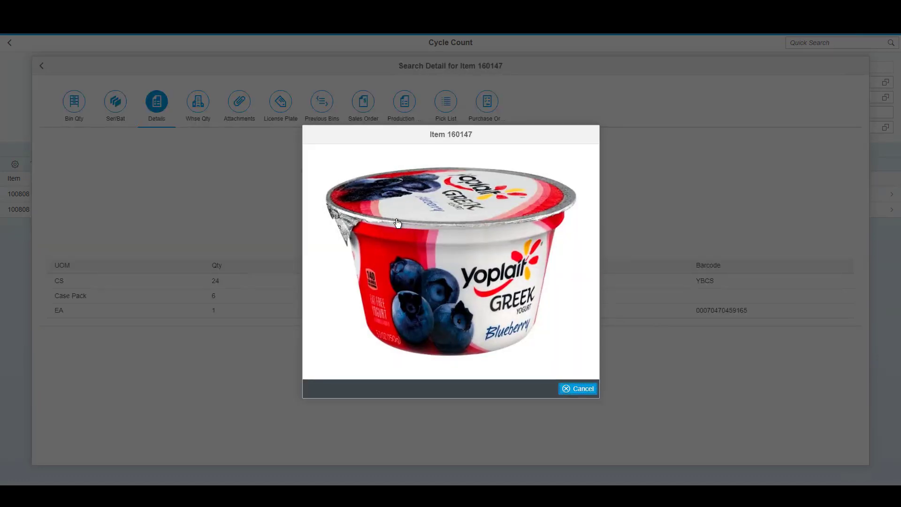
pyautogui.click(288, 196)
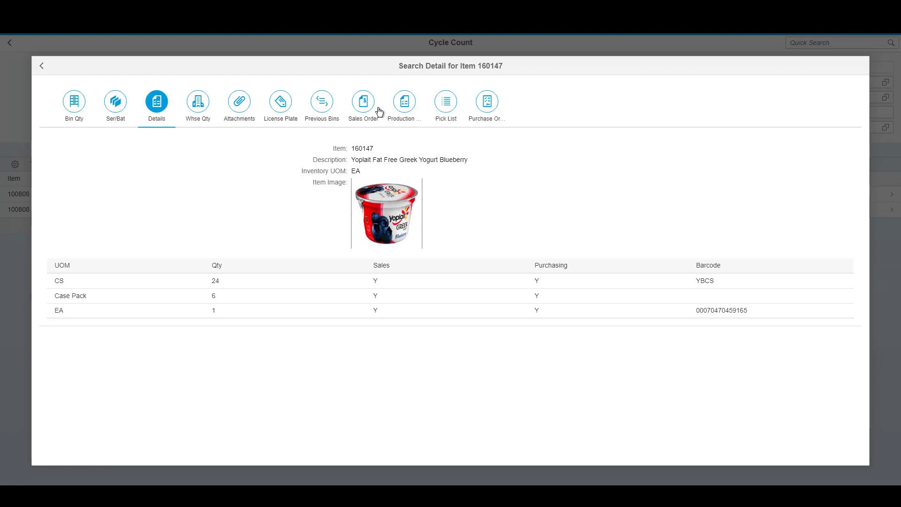
# Step: Post the cycle count and open Inventory Counting 29 in SAP, keeping Single Counter counting type
pyautogui.press('Escape')
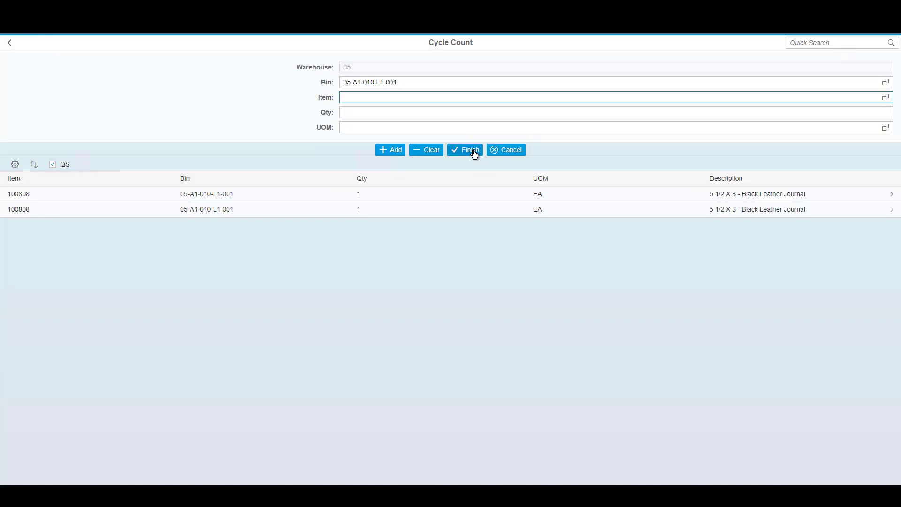
pyautogui.click(474, 151)
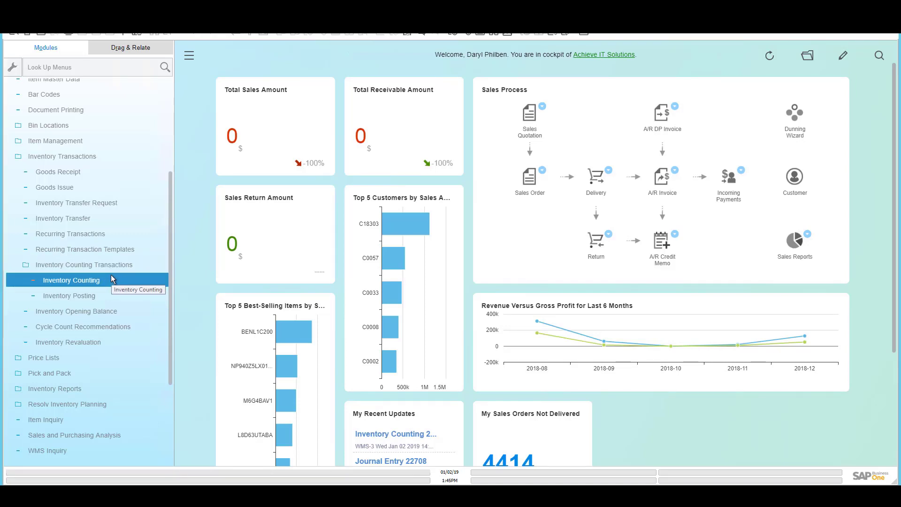
pyautogui.click(103, 283)
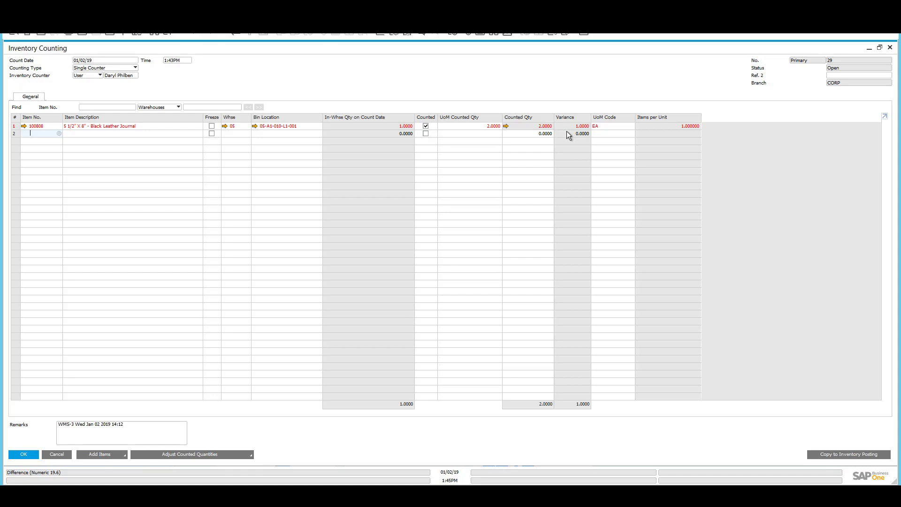
pyautogui.click(125, 69)
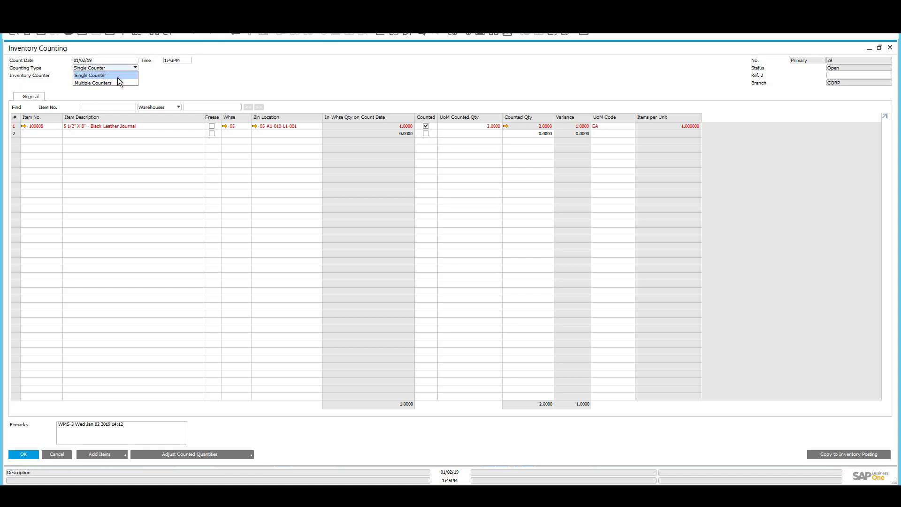
pyautogui.click(118, 78)
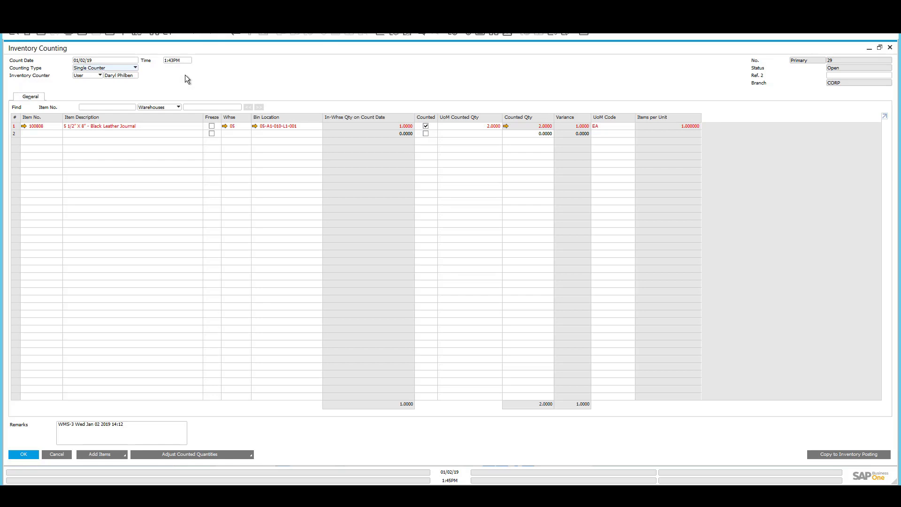
# Step: Copy counting document 29's variance into an inventory posting, then view the previous posting
pyautogui.click(824, 455)
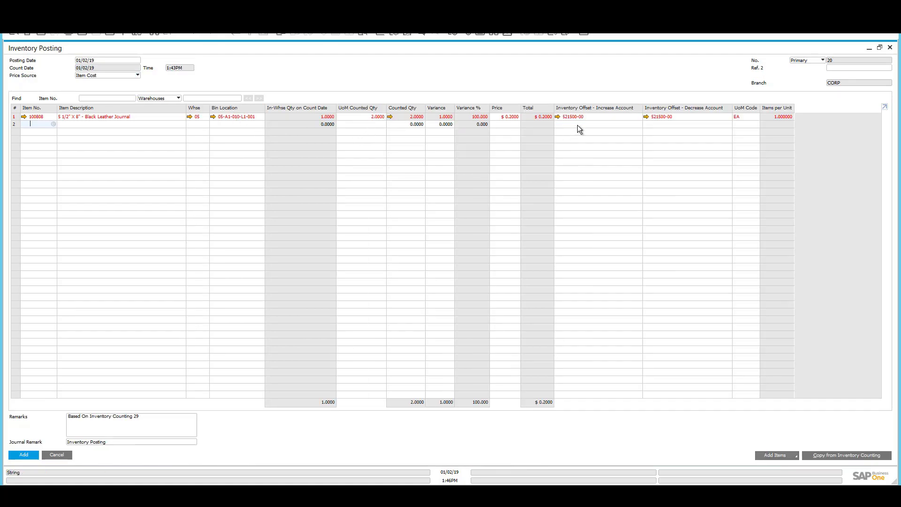
pyautogui.press('pageup')
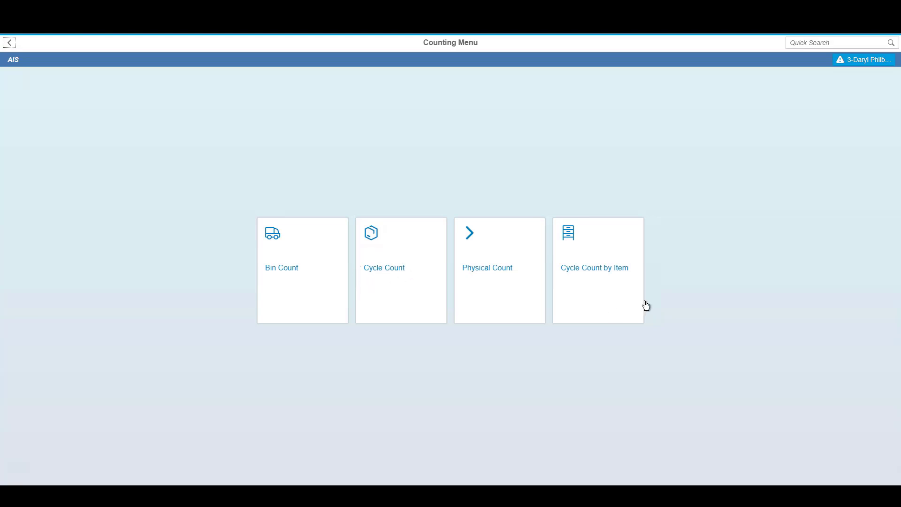
# Step: Begin Cycle Count by Item for 100809 and count 3 in bin 05-A1-010-L1-006
pyautogui.click(608, 281)
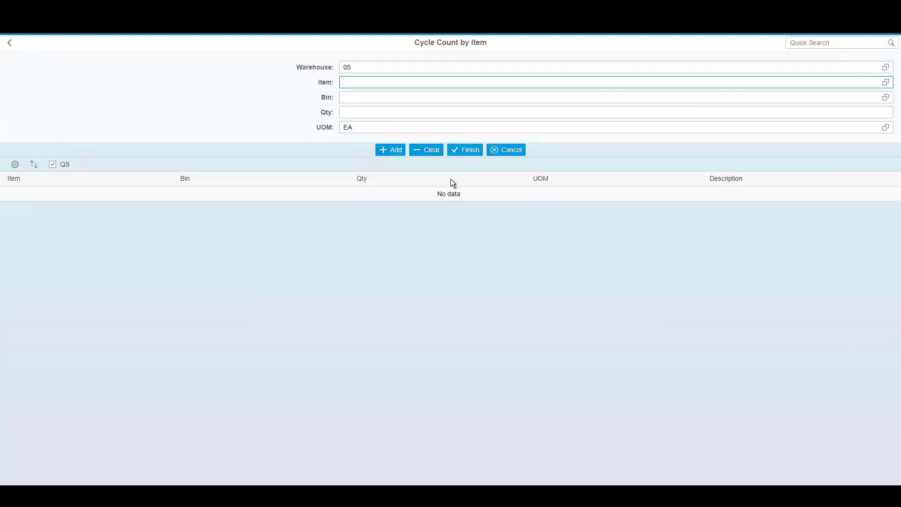
pyautogui.click(885, 83)
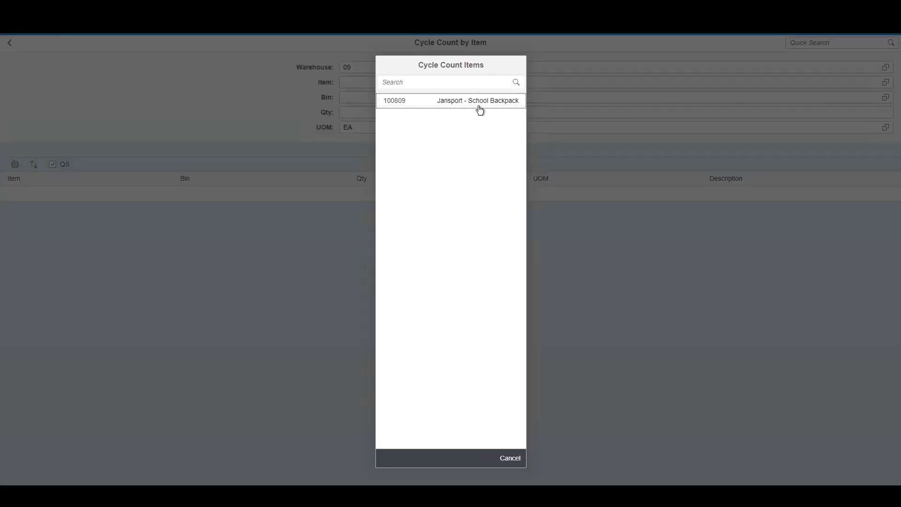
pyautogui.click(455, 102)
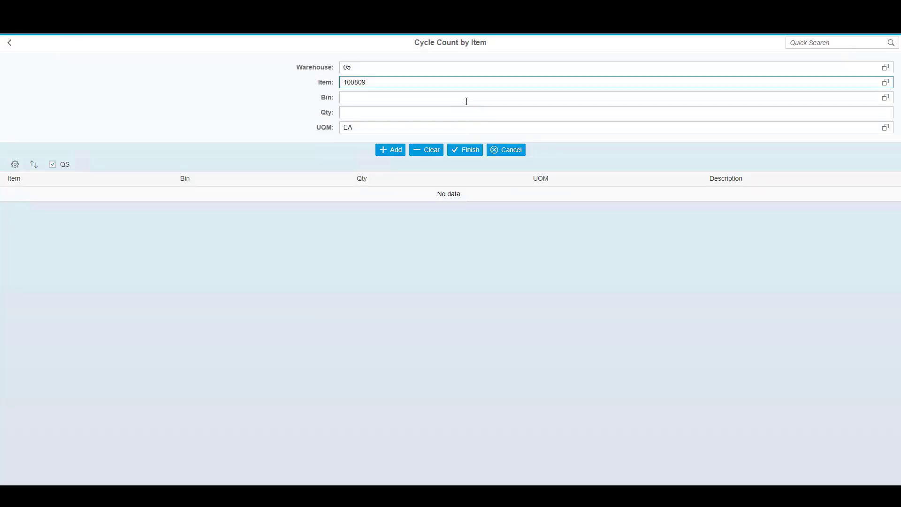
pyautogui.click(472, 99)
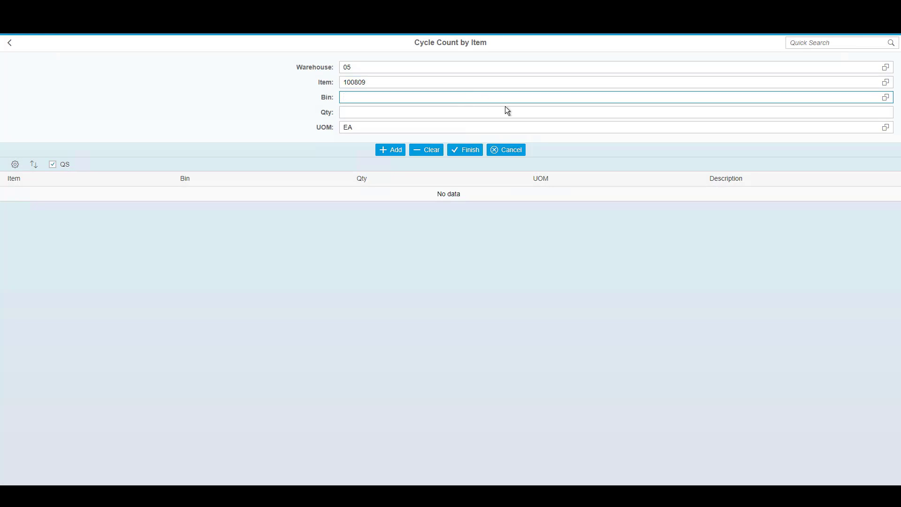
pyautogui.click(887, 103)
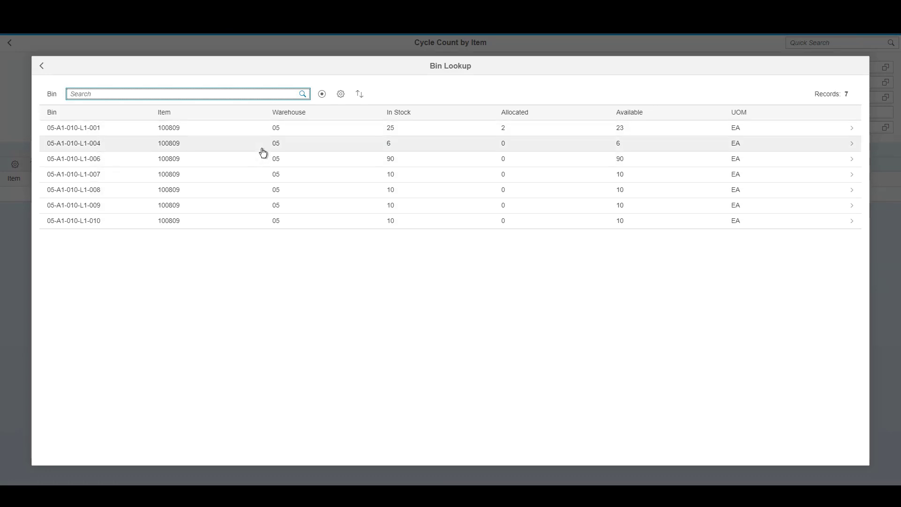
pyautogui.click(251, 160)
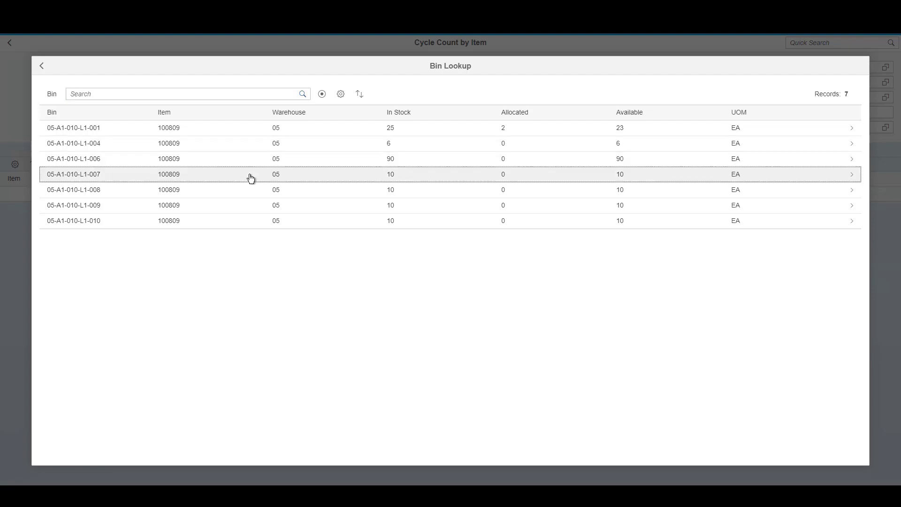
pyautogui.write('3')
pyautogui.press('Return')
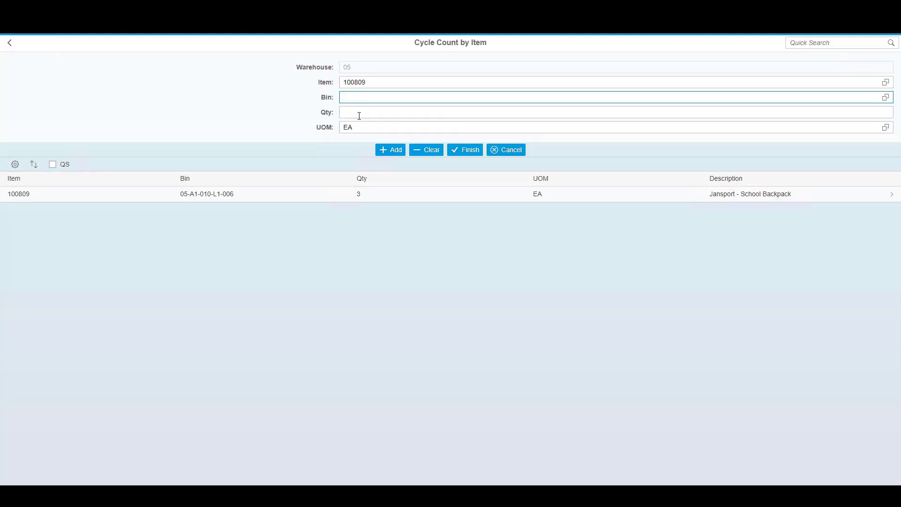
# Step: Count 6 of item 100809 in bin 05-A1-010-L1-004
pyautogui.write('05-A1-010-L1-004')
pyautogui.press('Return')
pyautogui.write('6')
pyautogui.press('Return')
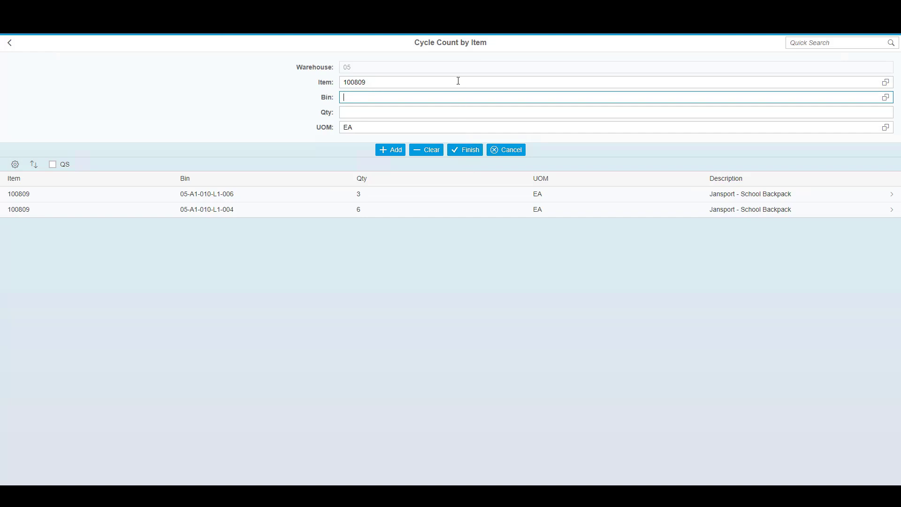
# Step: Post the item cycle count and start a new Physical Count
pyautogui.click(469, 153)
pyautogui.click(515, 283)
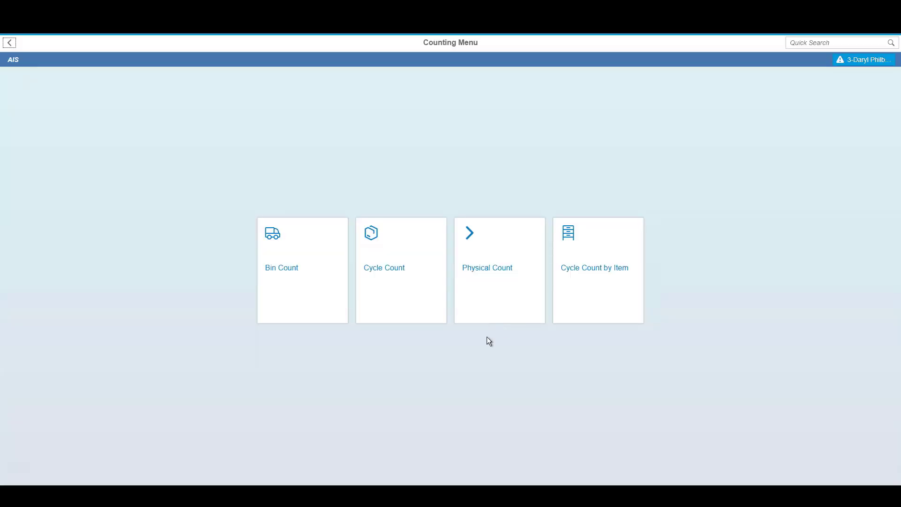
pyautogui.click(501, 281)
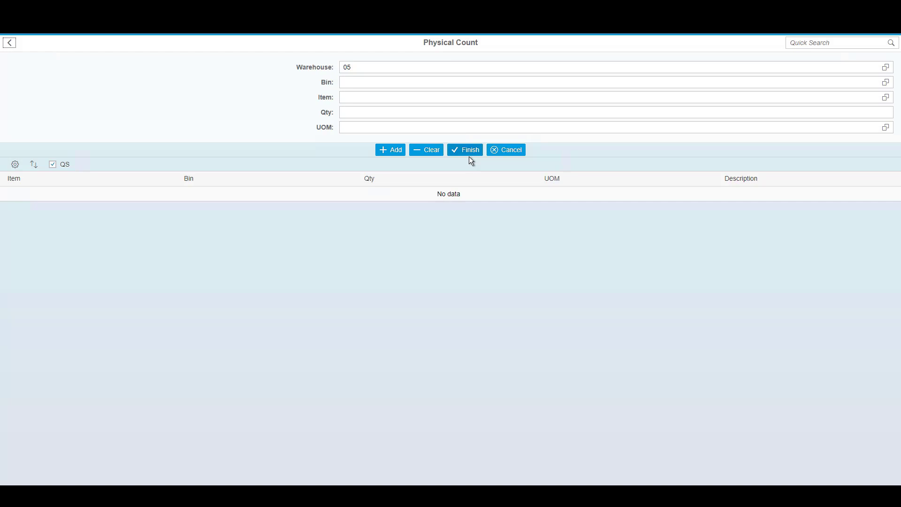
pyautogui.click(378, 81)
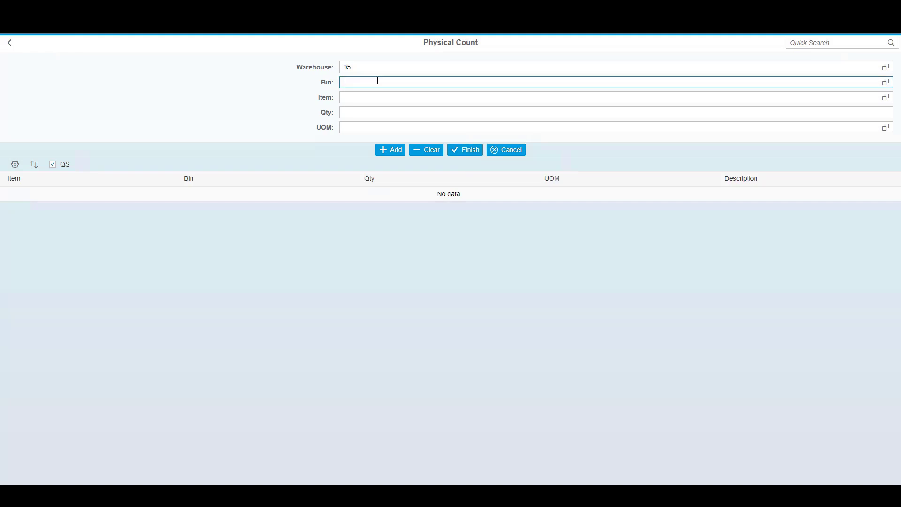
# Step: Enter bin 05-A1-010-L1-001 and count 1 of item 100809
pyautogui.write('05-A1-010-01-001')
pyautogui.press('Return')
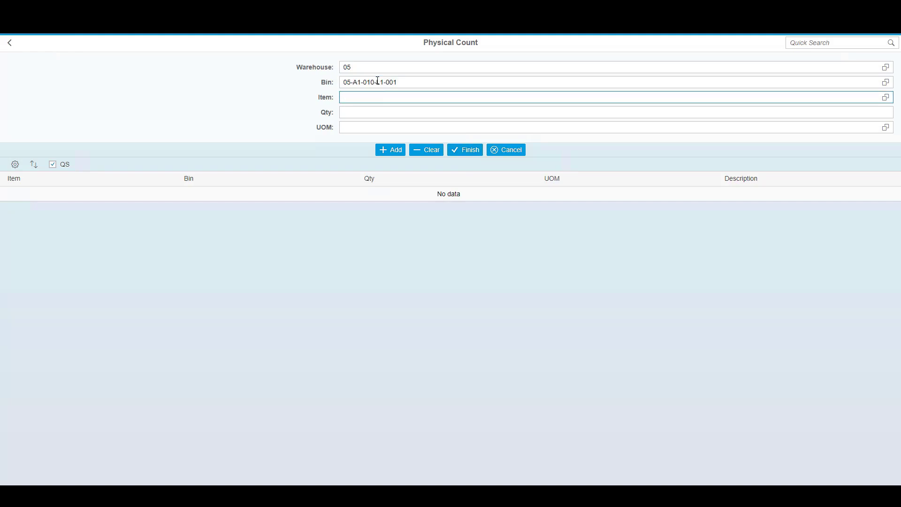
pyautogui.write('100809')
pyautogui.press('Return')
pyautogui.write('1')
pyautogui.press('Return')
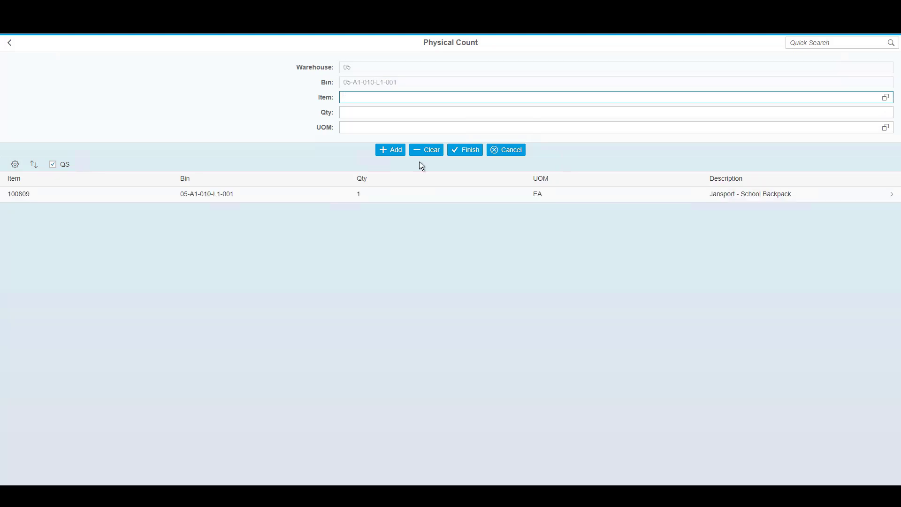
# Step: Delete the extra backpack line and correct the backpack quantity to 25
pyautogui.click(411, 210)
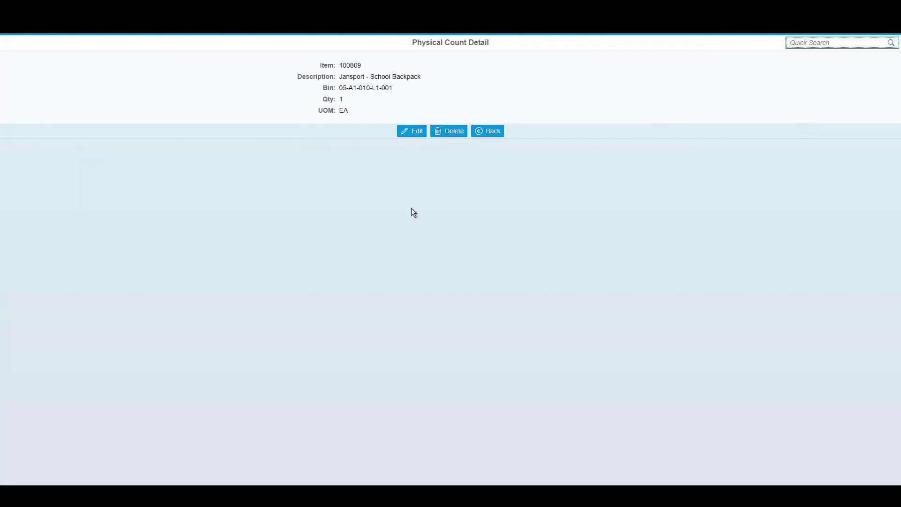
pyautogui.click(446, 132)
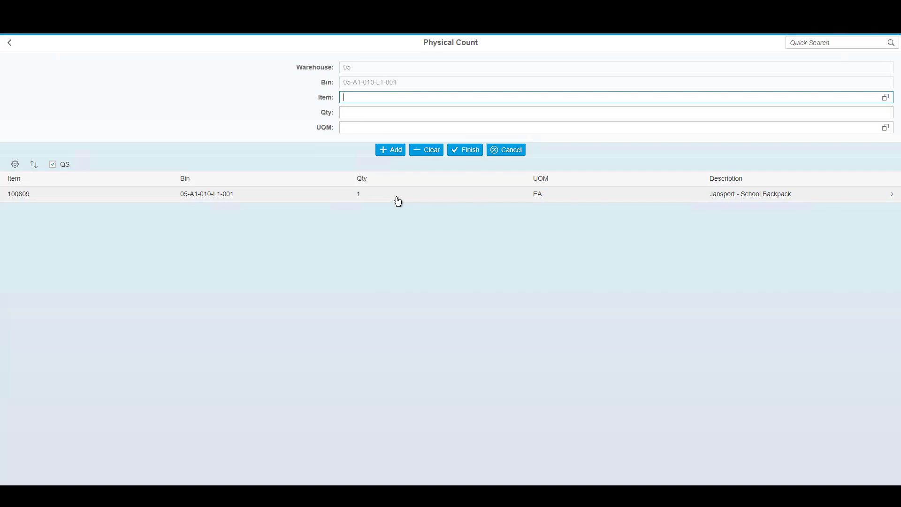
pyautogui.click(398, 201)
pyautogui.click(415, 131)
pyautogui.write('25')
pyautogui.press('Return')
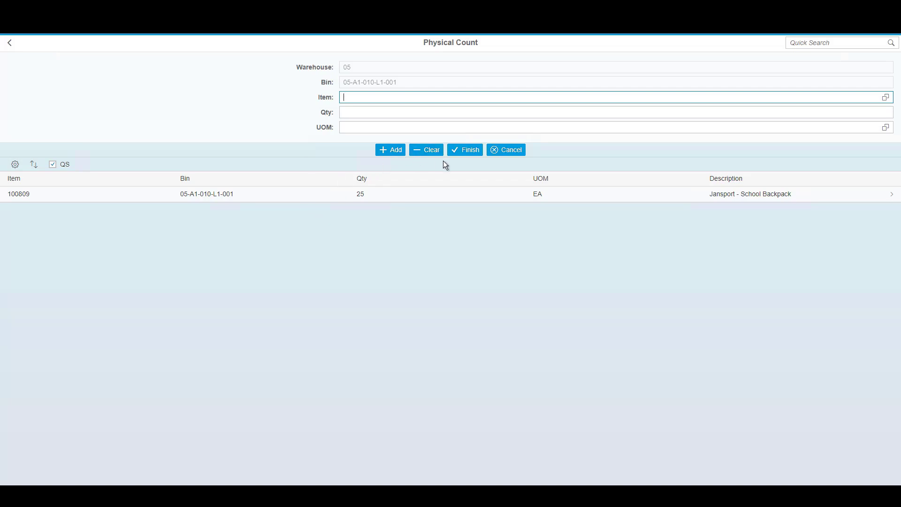
# Step: Turn off QS and add a count of 195 for item 107790
pyautogui.click(52, 165)
pyautogui.write('107790')
pyautogui.press('Return')
pyautogui.write('195')
pyautogui.press('Return')
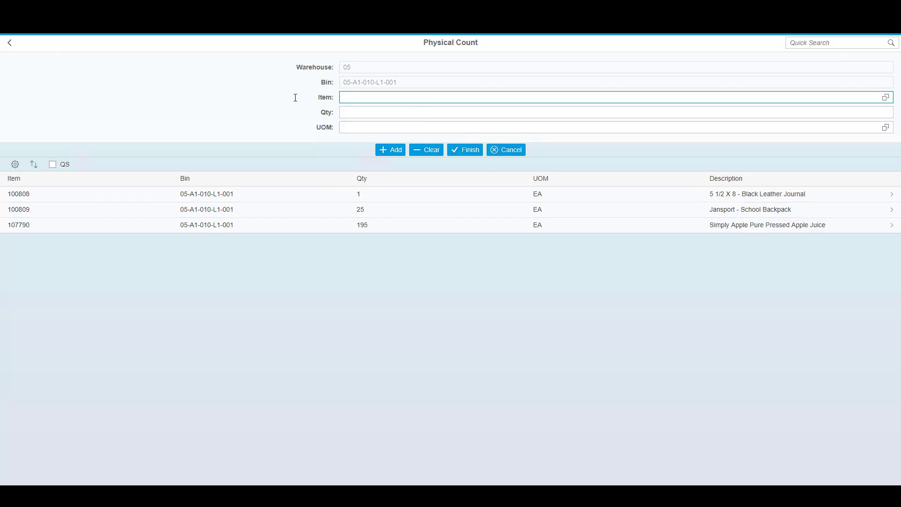
# Step: Count 6 units of yogurt item 160143 against batch 181201V
pyautogui.write('160143')
pyautogui.press('Return')
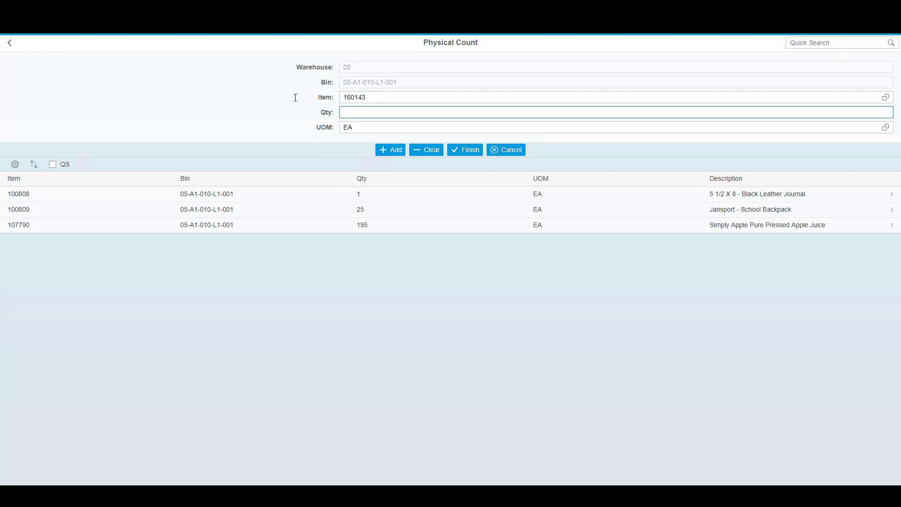
pyautogui.write('6')
pyautogui.press('Return')
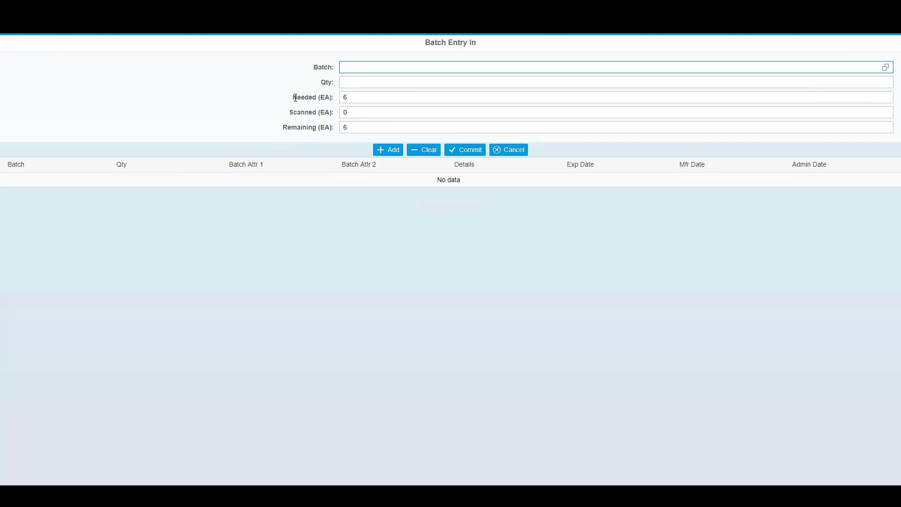
pyautogui.write('181201V')
pyautogui.press('Return')
pyautogui.write('6')
pyautogui.press('Return')
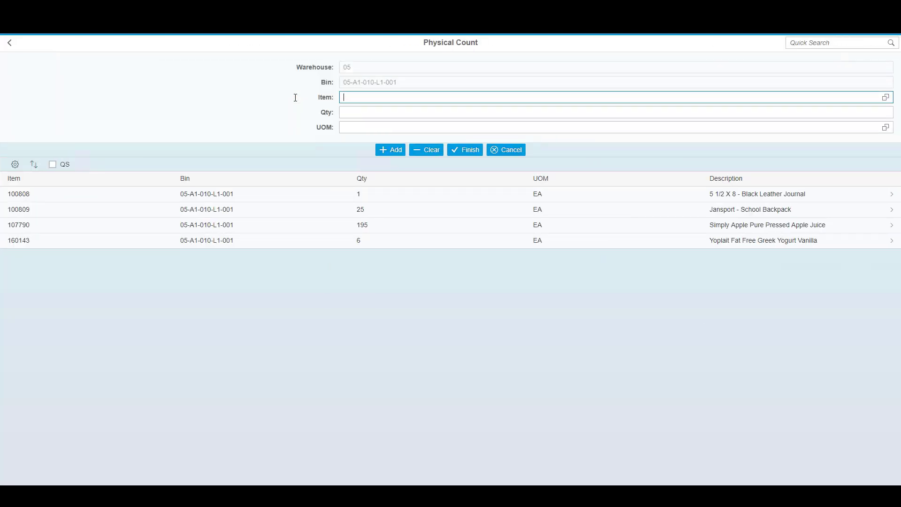
# Step: Count a second 6 units of item 160143 against batch 181202V
pyautogui.write('160143')
pyautogui.press('Return')
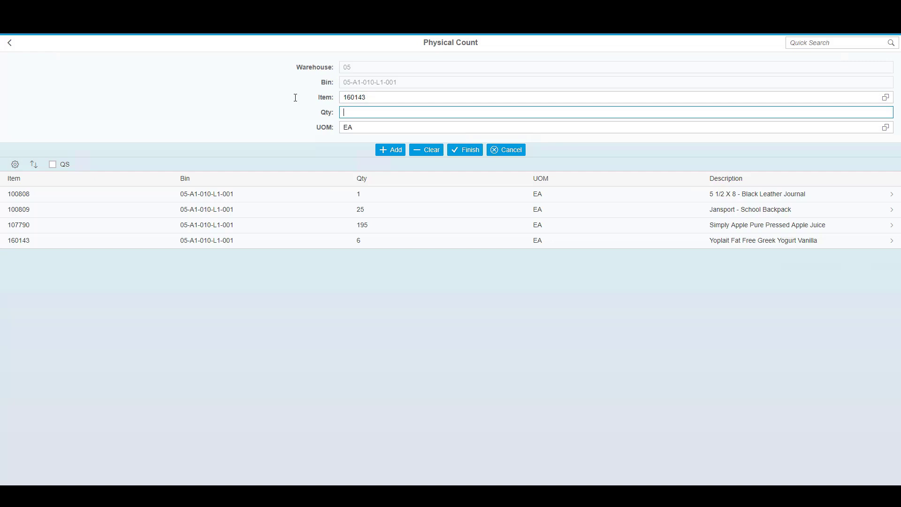
pyautogui.write('6')
pyautogui.press('Return')
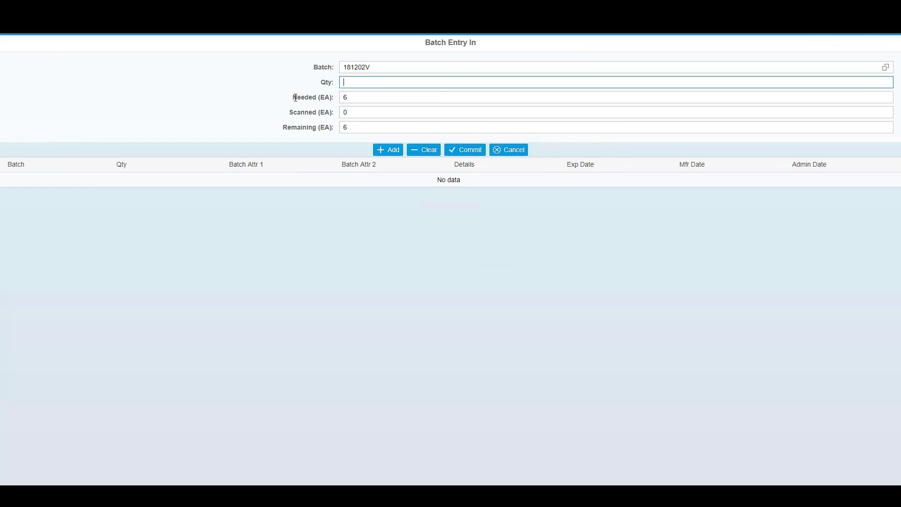
pyautogui.write('6')
pyautogui.press('Return')
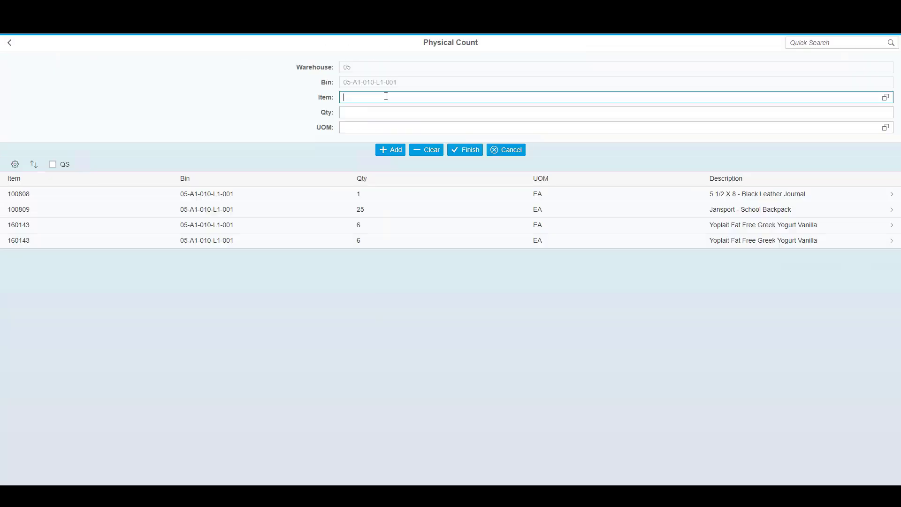
# Step: Count 3 cases of copy paper 100987-T with serials MDCP18001, MDCP18002 and MDCP18003
pyautogui.write('100987-T')
pyautogui.press('Return')
pyautogui.write('3')
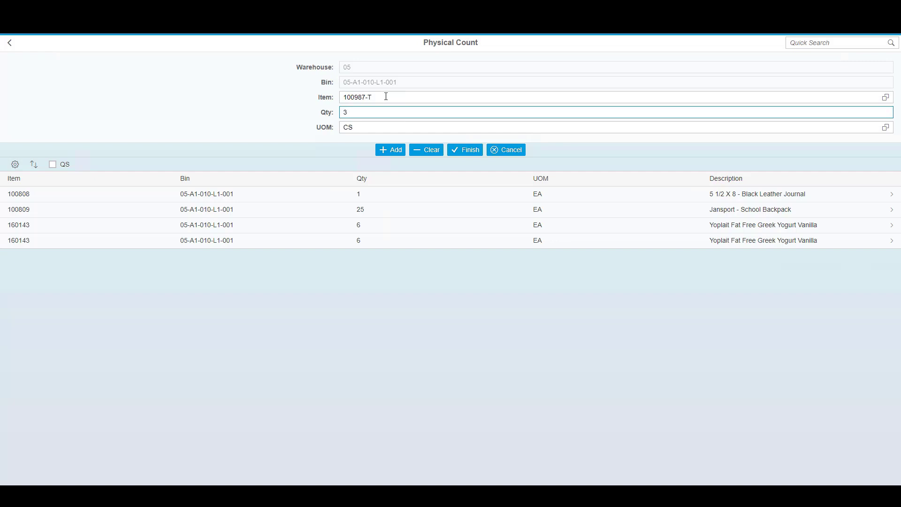
pyautogui.press('Return')
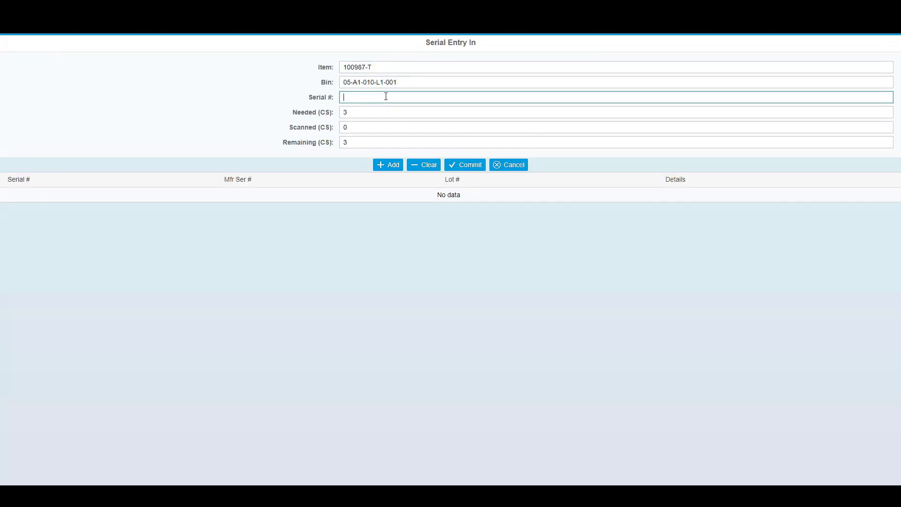
pyautogui.write('MDCP18001')
pyautogui.press('Return')
pyautogui.write('MDCP18002')
pyautogui.press('Return')
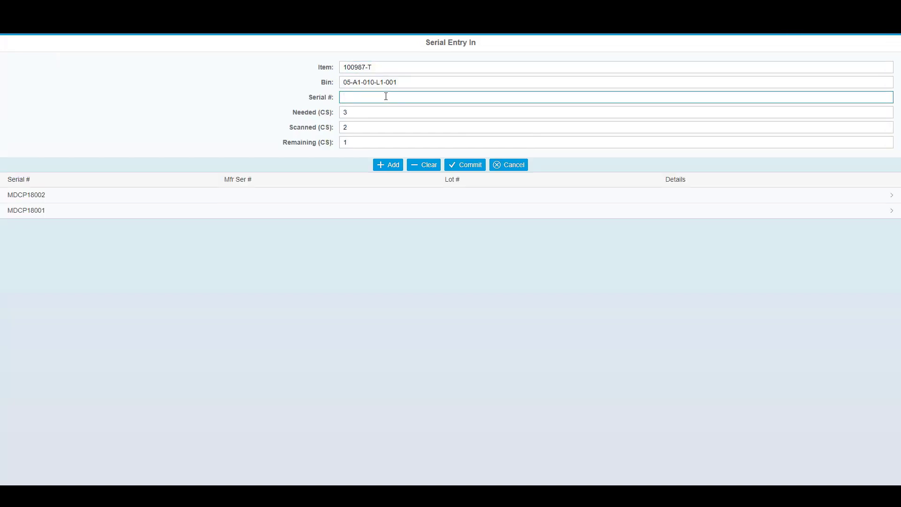
pyautogui.write('MDCP18003')
pyautogui.press('Return')
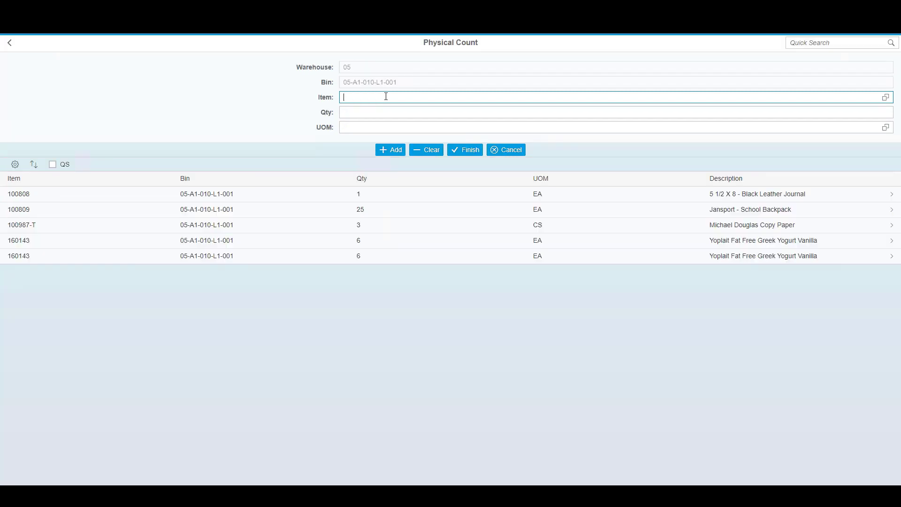
# Step: Post the first bin's counts, then count 2 units of I100S in bin 05-A1-010-L1-002
pyautogui.click(472, 152)
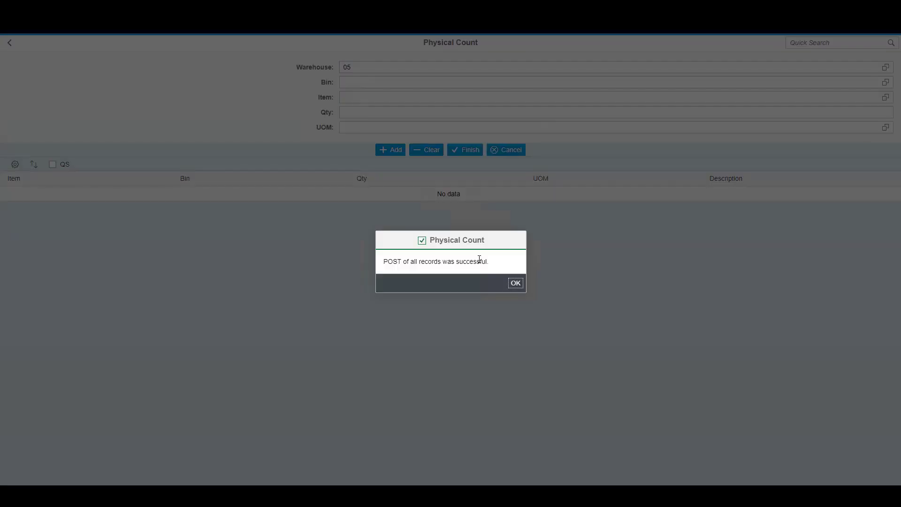
pyautogui.click(515, 283)
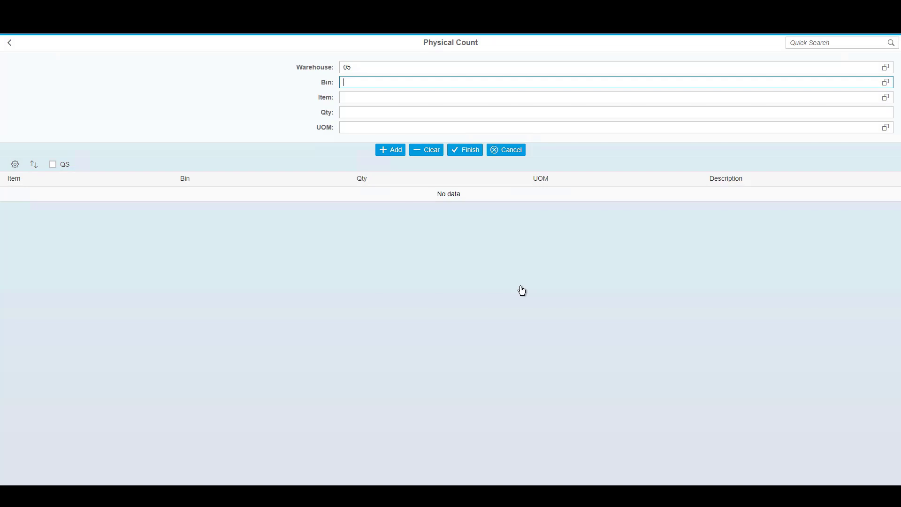
pyautogui.write('05-A1-010-L1-002')
pyautogui.press('Return')
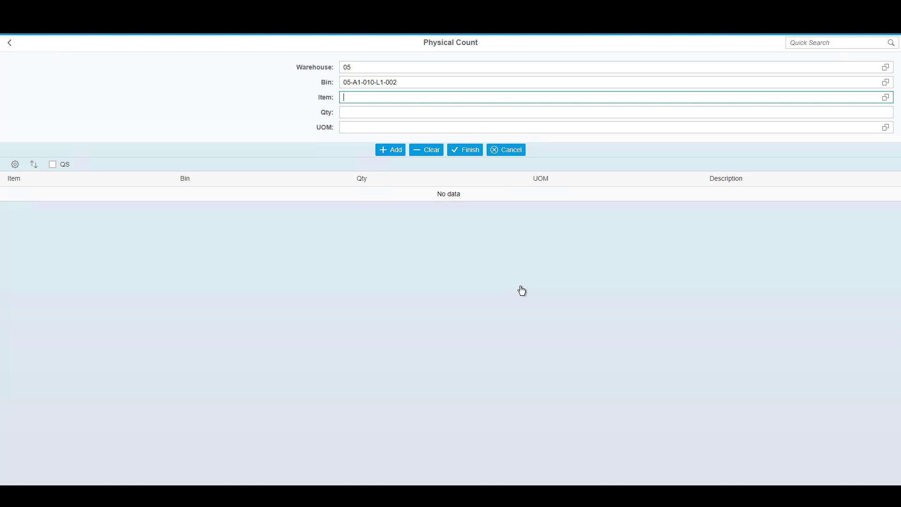
pyautogui.write('I100S')
pyautogui.press('Return')
pyautogui.write('2,SG9001,Sg9002')
pyautogui.press('Return')
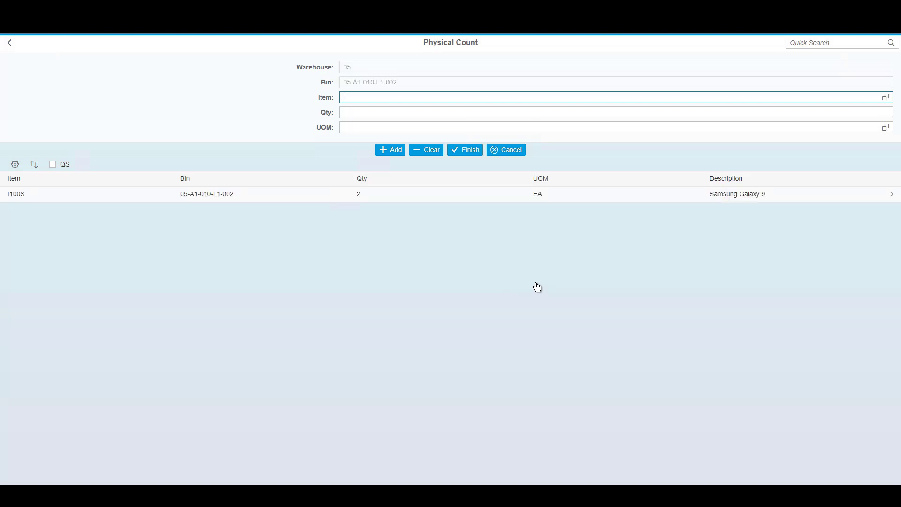
# Step: Check the Galaxy 9 serial numbers and post the count for bin 05-A1-010-L1-002
pyautogui.click(384, 197)
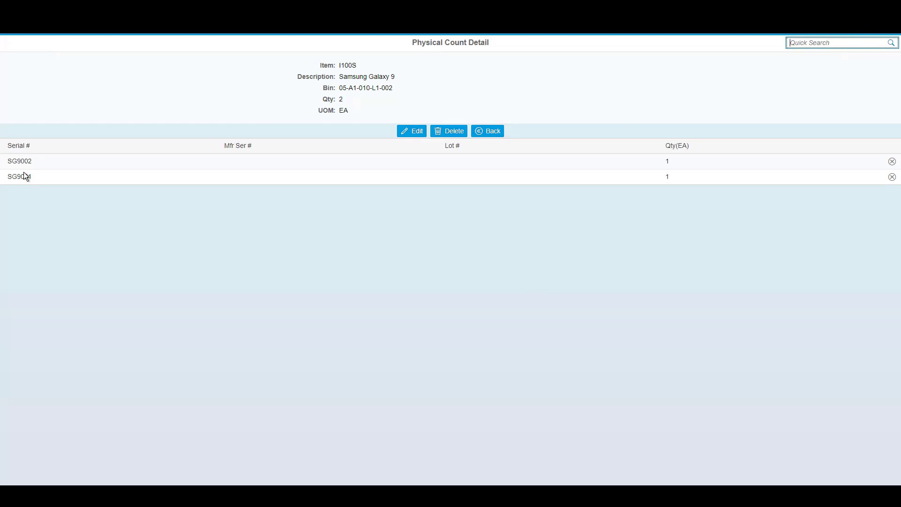
pyautogui.click(483, 133)
pyautogui.click(466, 149)
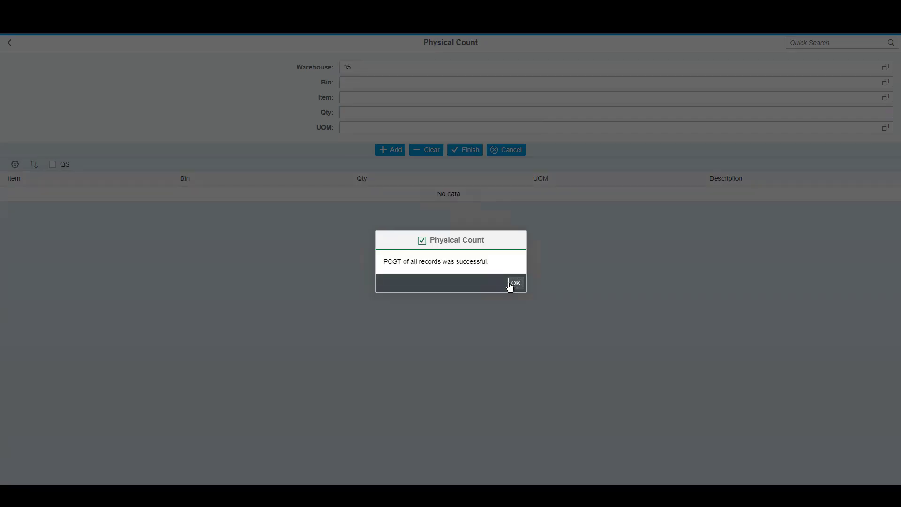
pyautogui.click(507, 283)
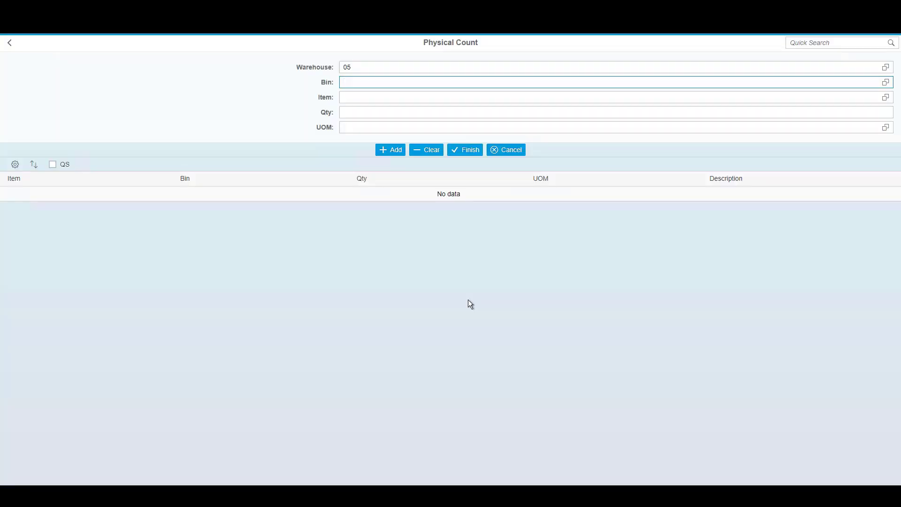
# Step: Enter bin 05-A1-010-L1-001 as the next bin to count
pyautogui.write('05-A1-010-L1-001')
pyautogui.press('Return')
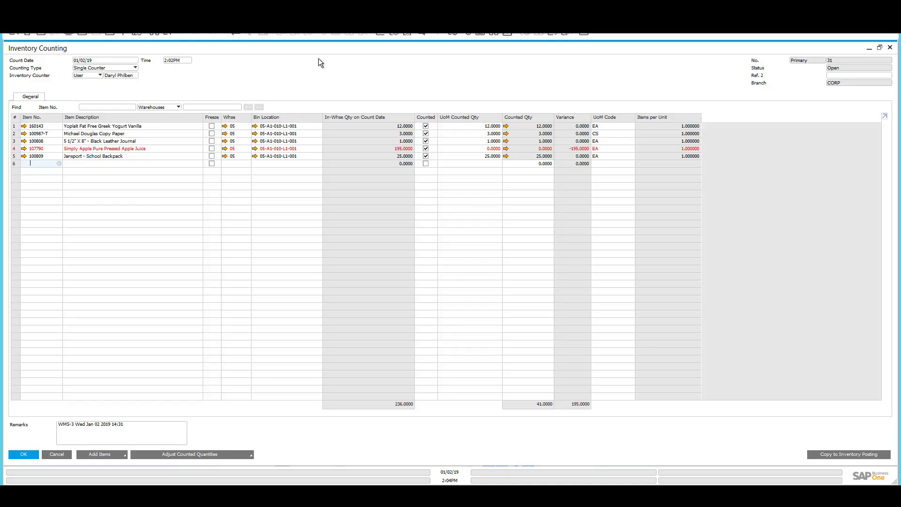